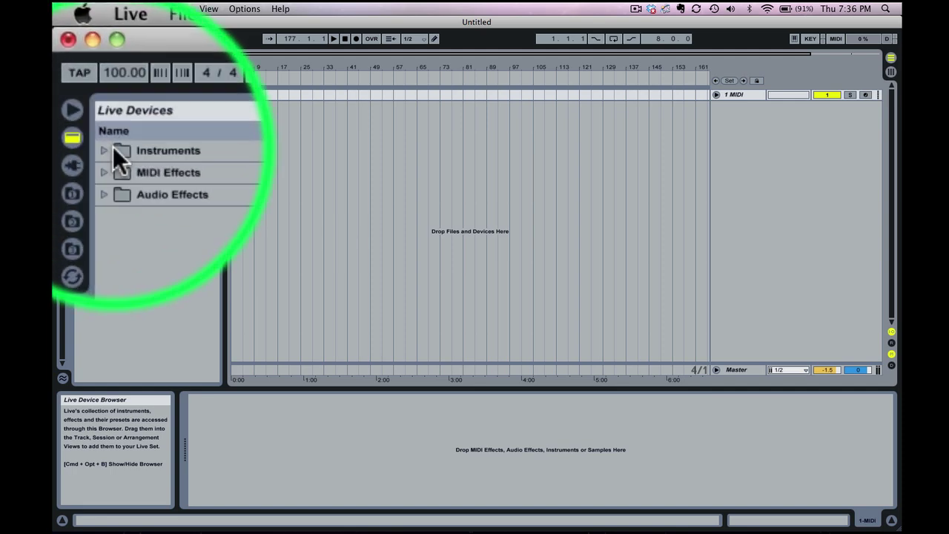
Drag Sampler from the Instruments category onto the 1 MIDI track and select the new device
left_click(103, 149)
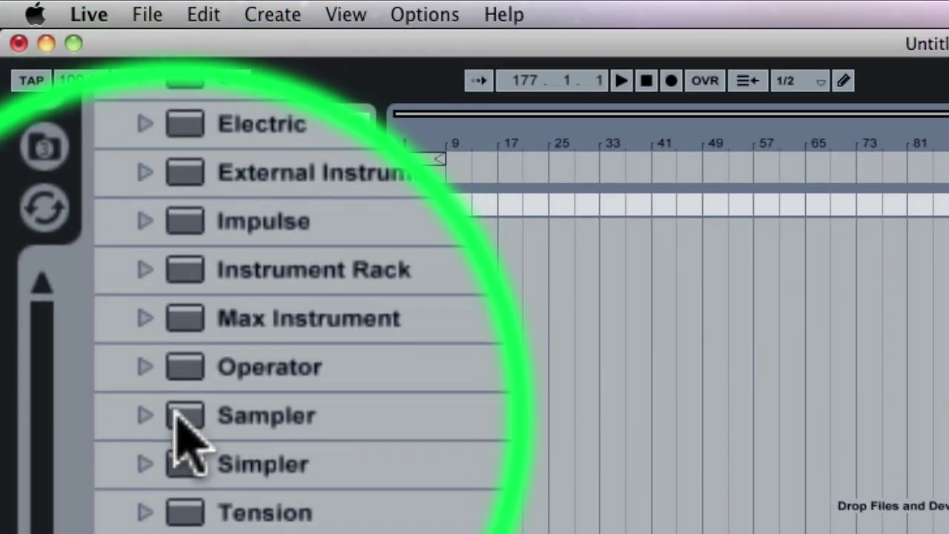
left_click_drag(178, 421, 948, 229)
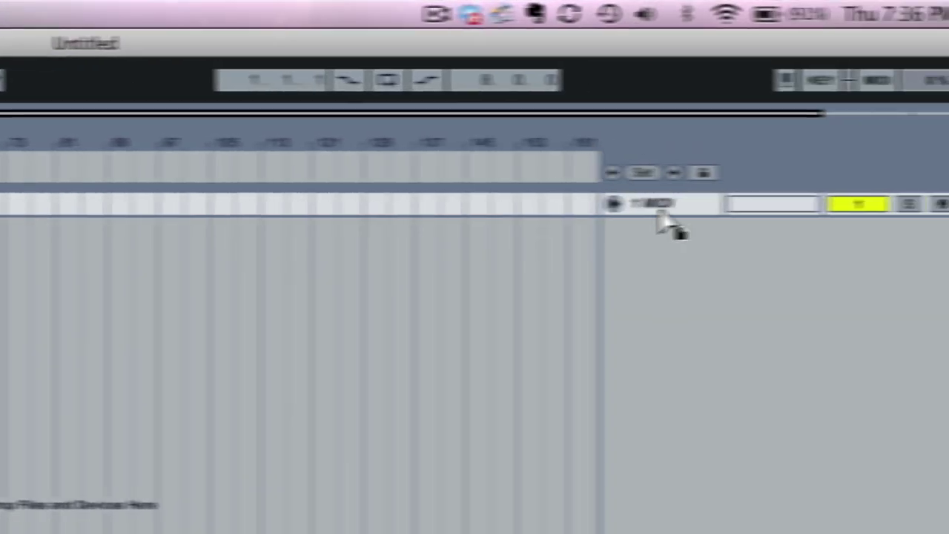
left_click_drag(656, 216, 659, 206)
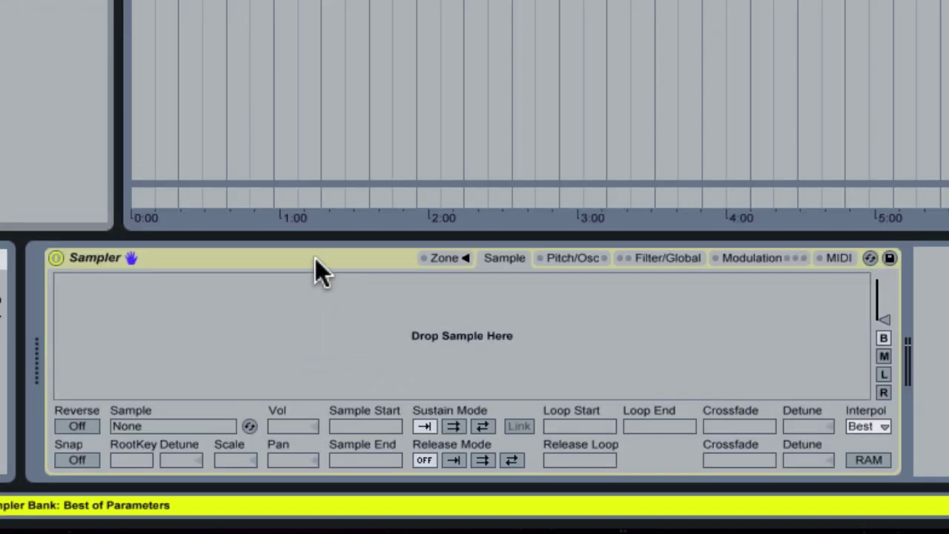
left_click(315, 260)
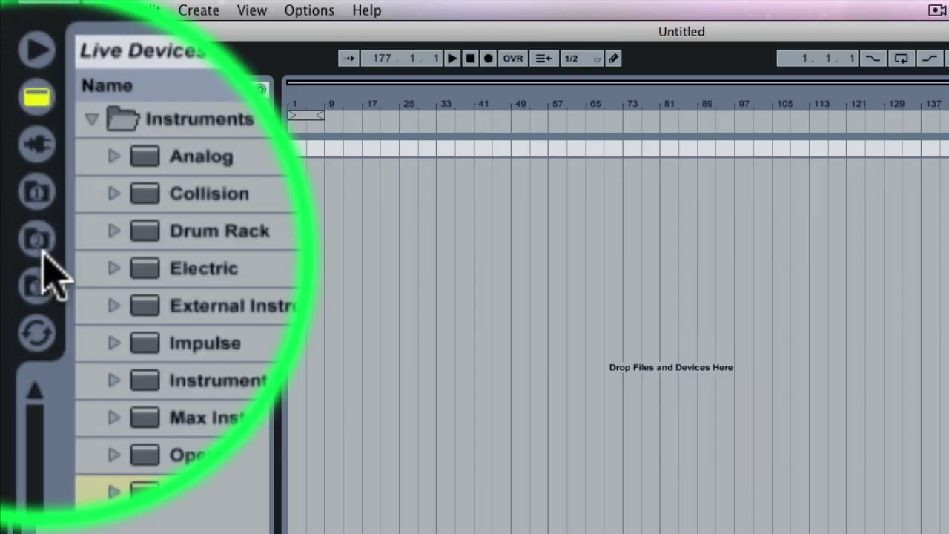
Load VEE Bassdrum 000.wav from Vengeance Electro Essentials > VEE Bassdrums into the Sampler
left_click(37, 252)
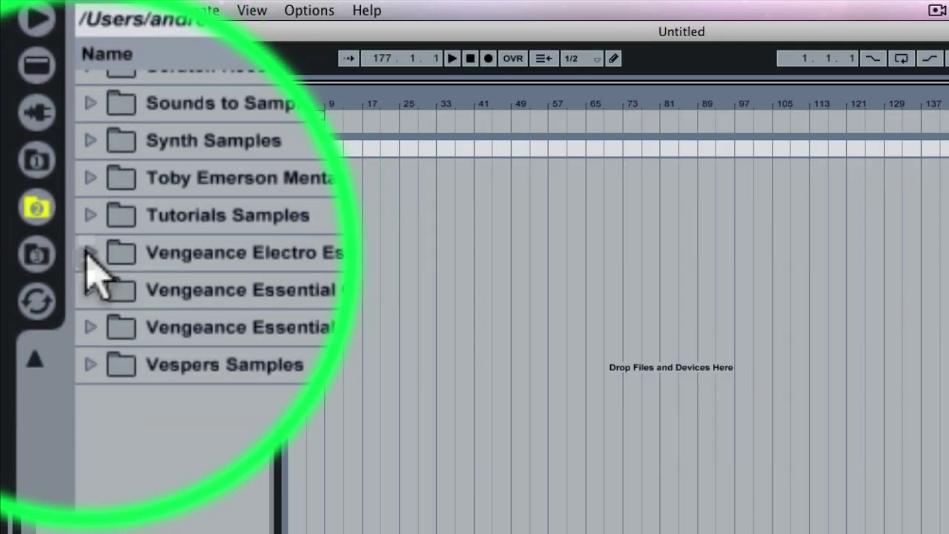
left_click(90, 295)
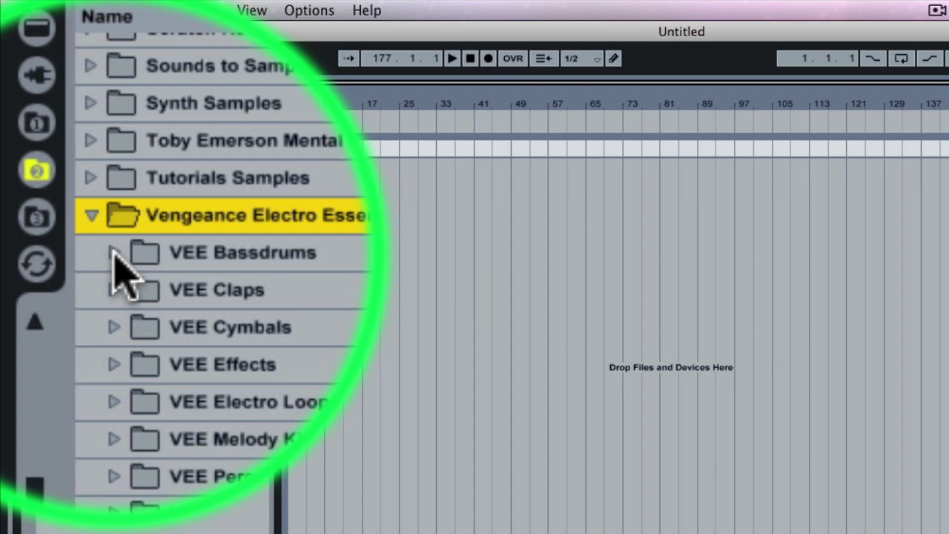
left_click(111, 250)
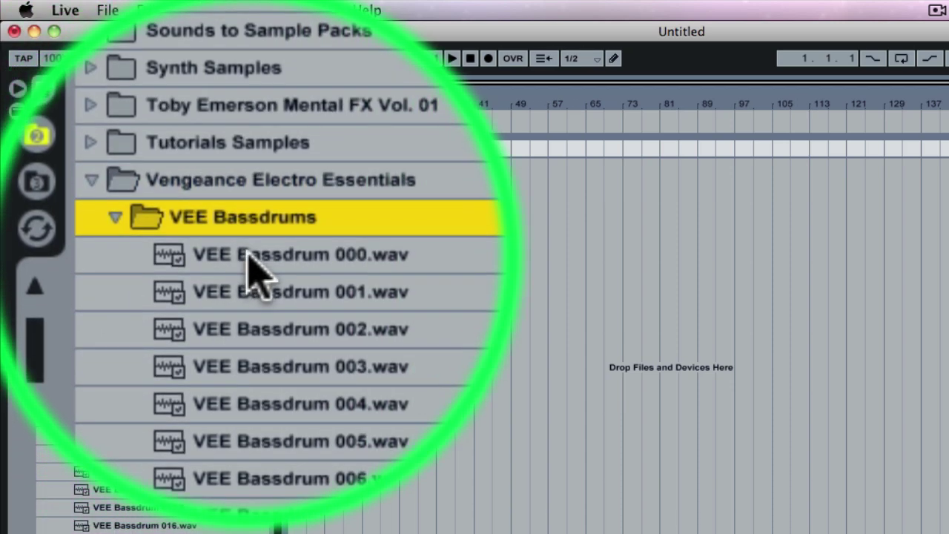
left_click(252, 253)
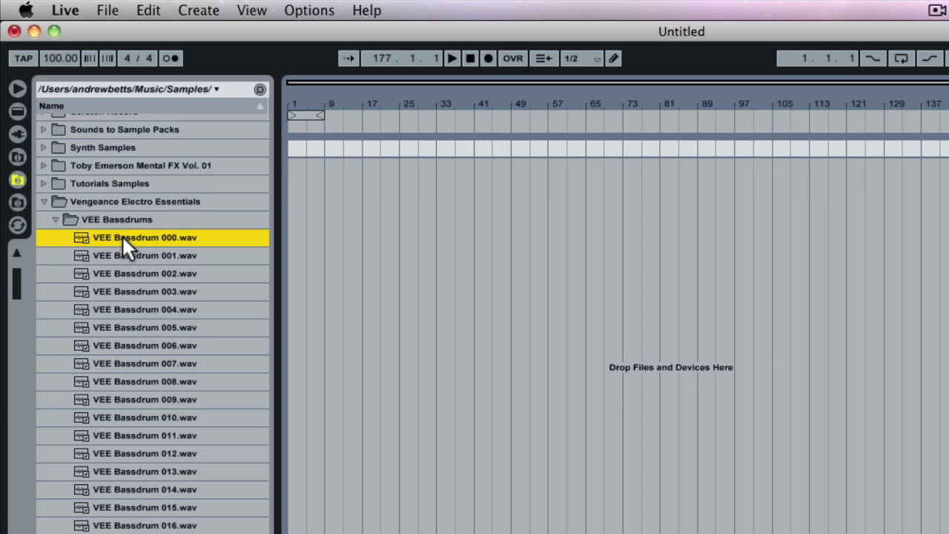
left_click_drag(122, 237, 436, 533)
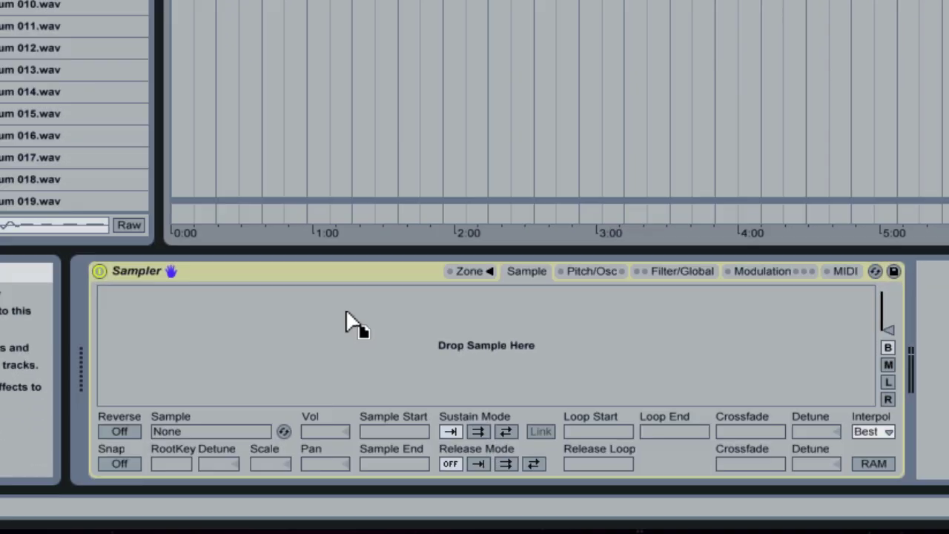
left_click_drag(346, 312, 366, 331)
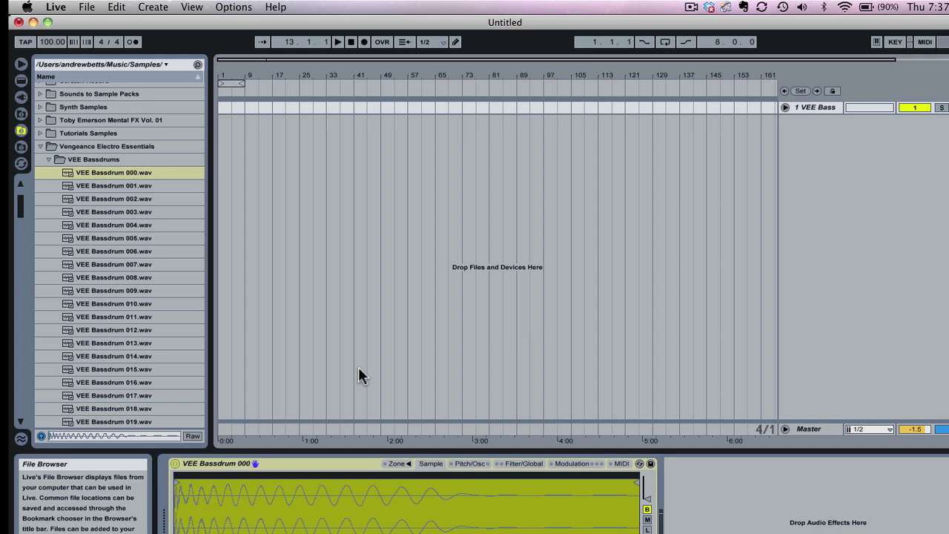
Select VEE Bassdrum 000.wav through 237.wav and drop all 238 kicks onto the Sampler
left_click(112, 172)
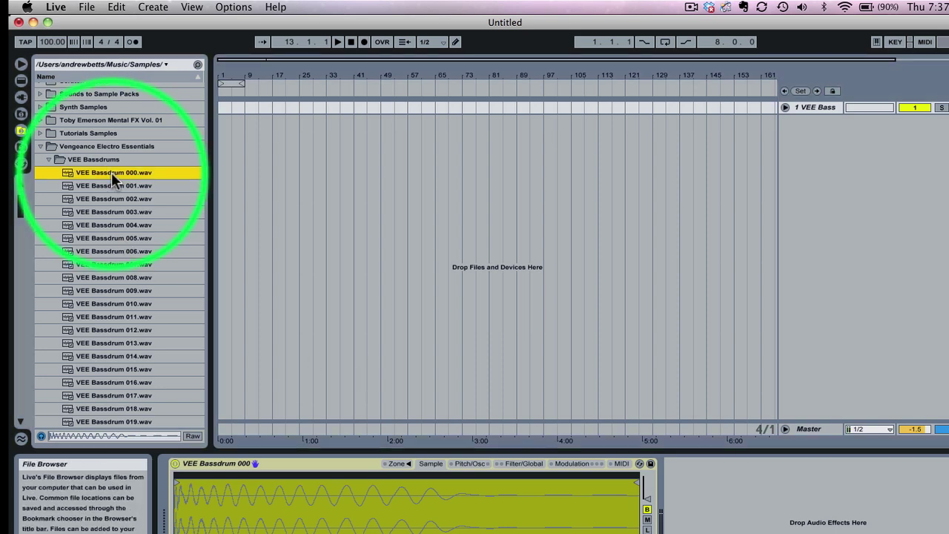
scroll(115, 198, "down", 8)
scroll(115, 198, "down", 20)
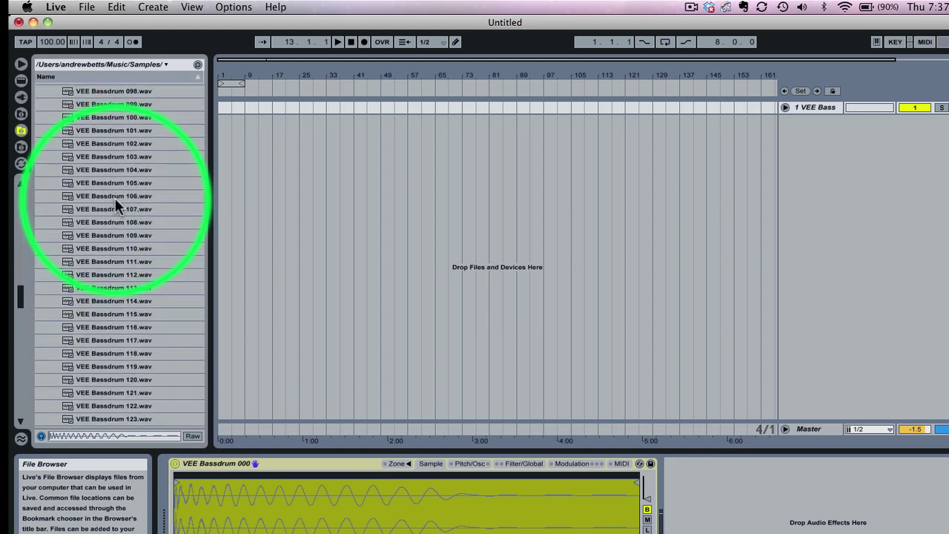
scroll(115, 198, "down", 20)
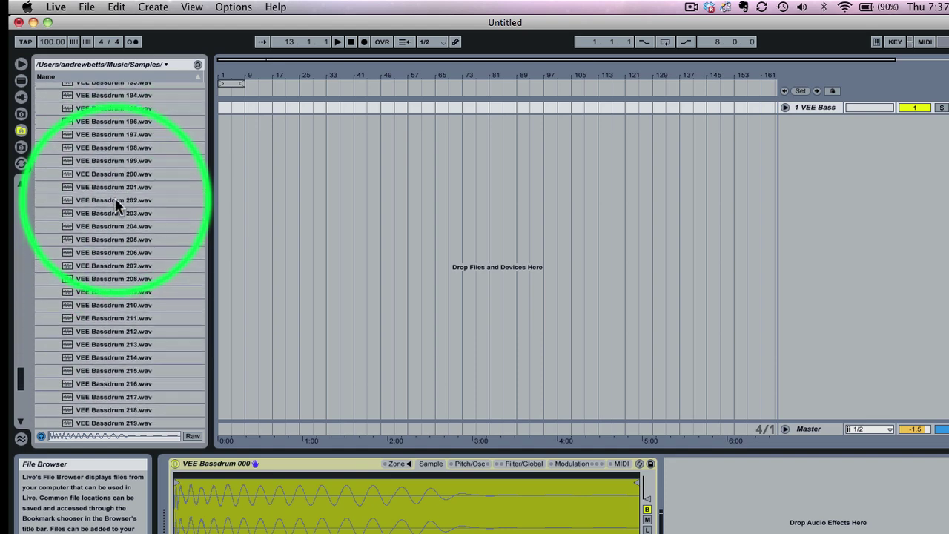
scroll(115, 198, "down", 8)
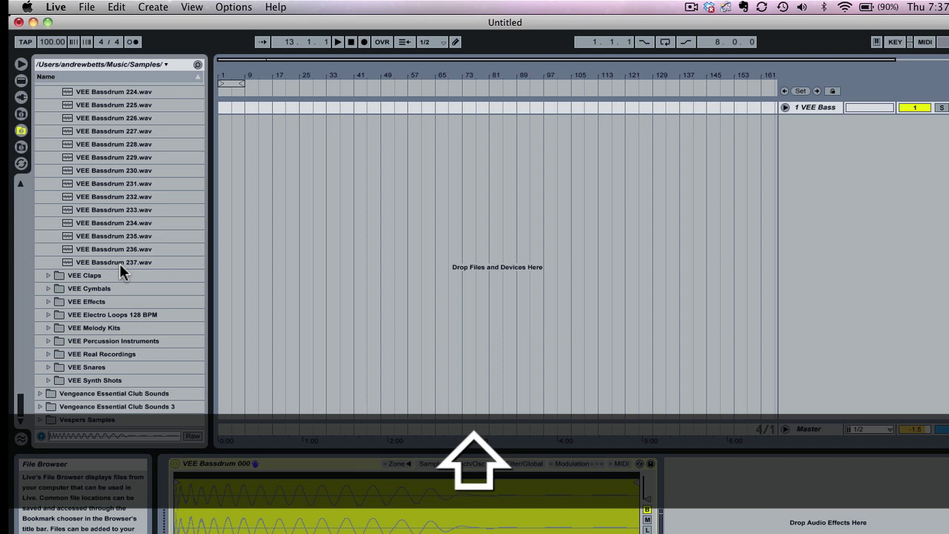
left_click(119, 264, "shift")
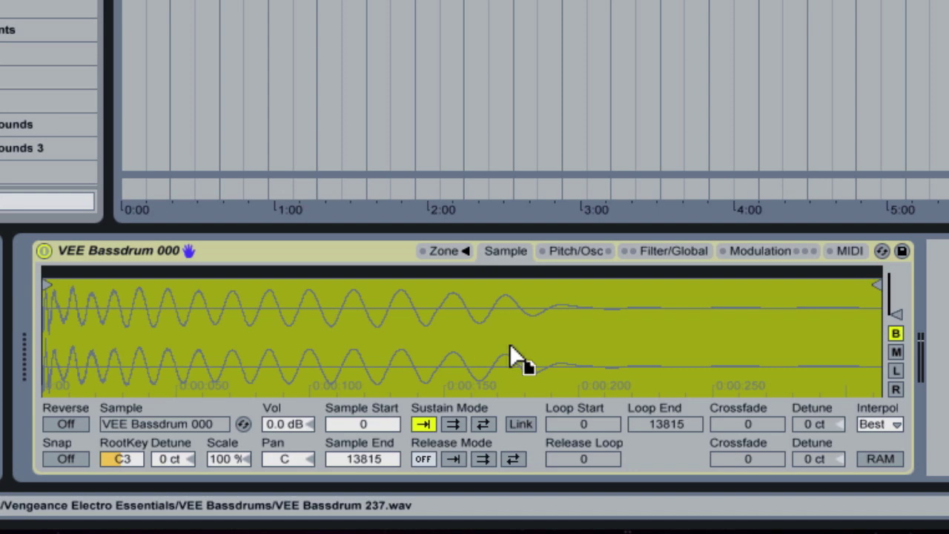
left_click_drag(509, 343, 510, 345)
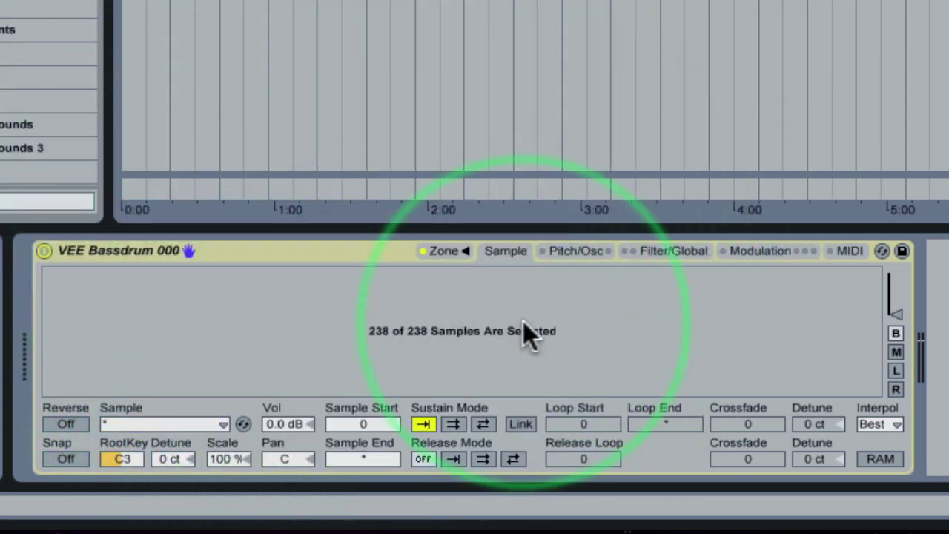
In the Sampler's zone editor, select all sample zones and move the key zone's lower limit to D#-1
left_click(440, 252)
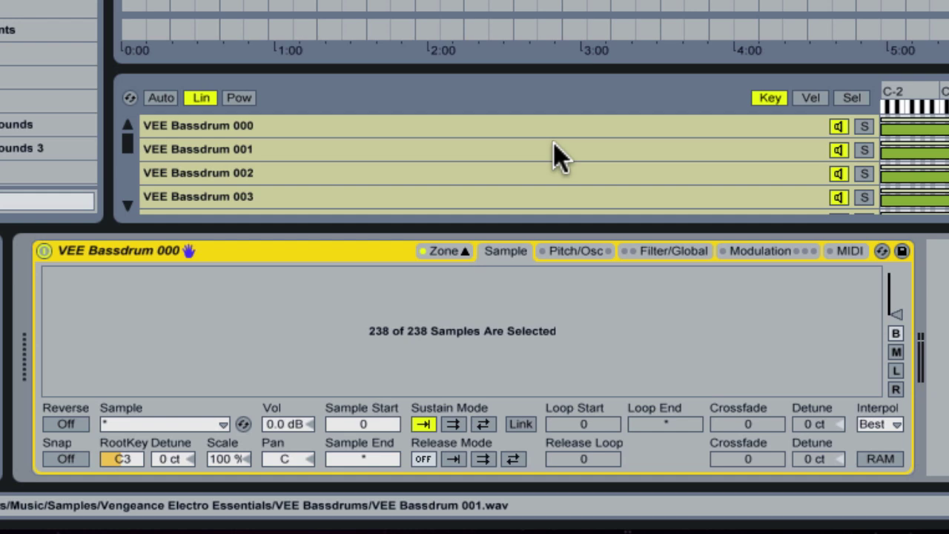
key("ctrl+a")
scroll(554, 143, "down", 20)
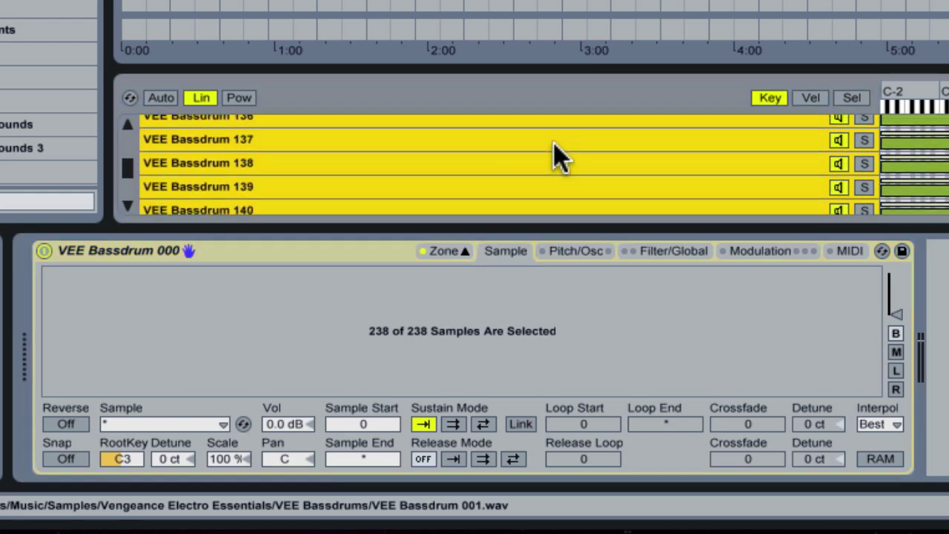
scroll(554, 143, "down", 20)
scroll(554, 143, "up", 20)
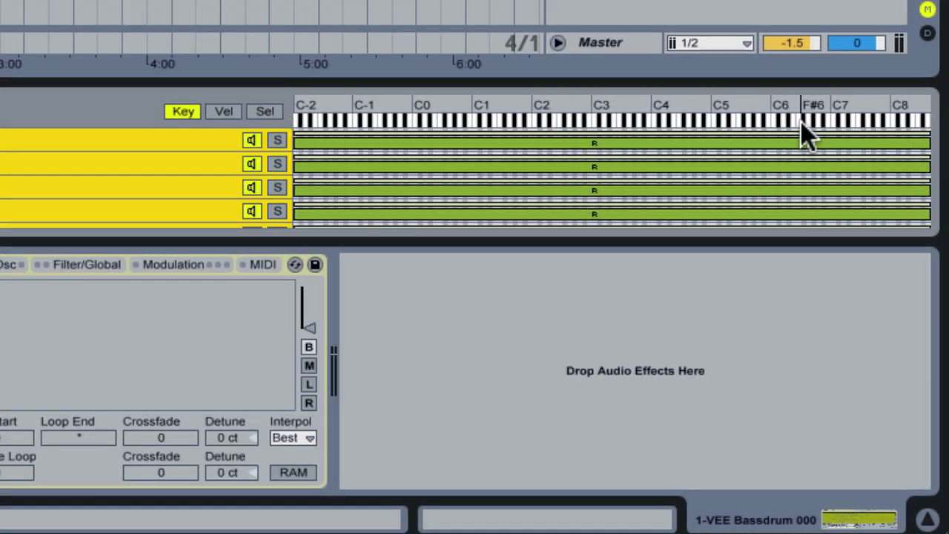
mouse_move(297, 145)
left_mouse_down()
mouse_move(307, 154)
mouse_move(368, 145)
mouse_move(312, 125)
left_mouse_up()
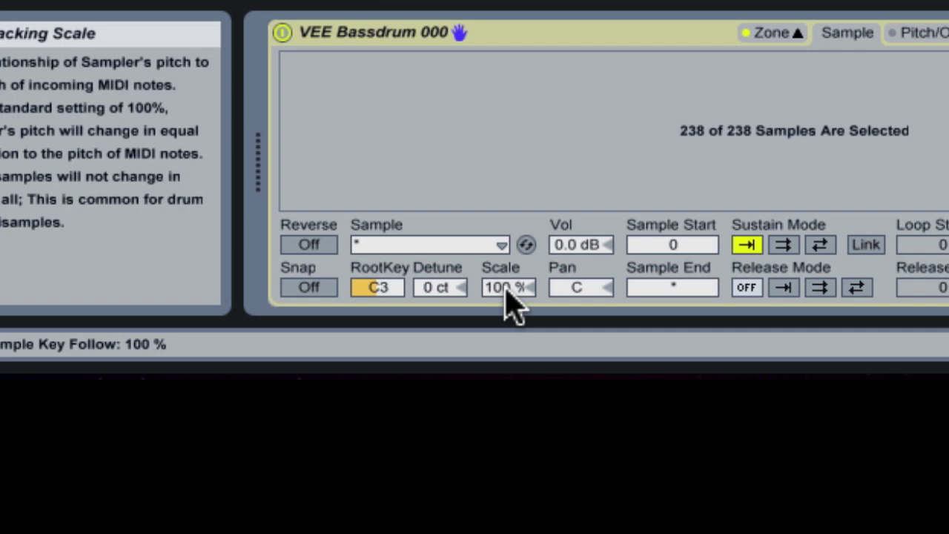
Set the pitch key-tracking scale to 0% so no kick changes pitch
left_click(505, 288)
type("0")
key("Return")
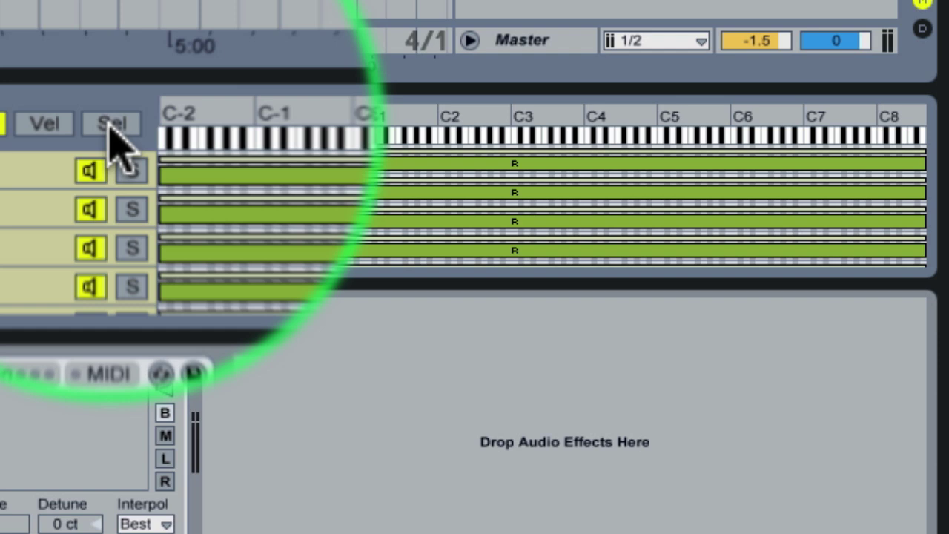
Show the chain selector ranges, apply Distribute Ranges Equally, and drag the selector to test another kick
left_click(112, 125)
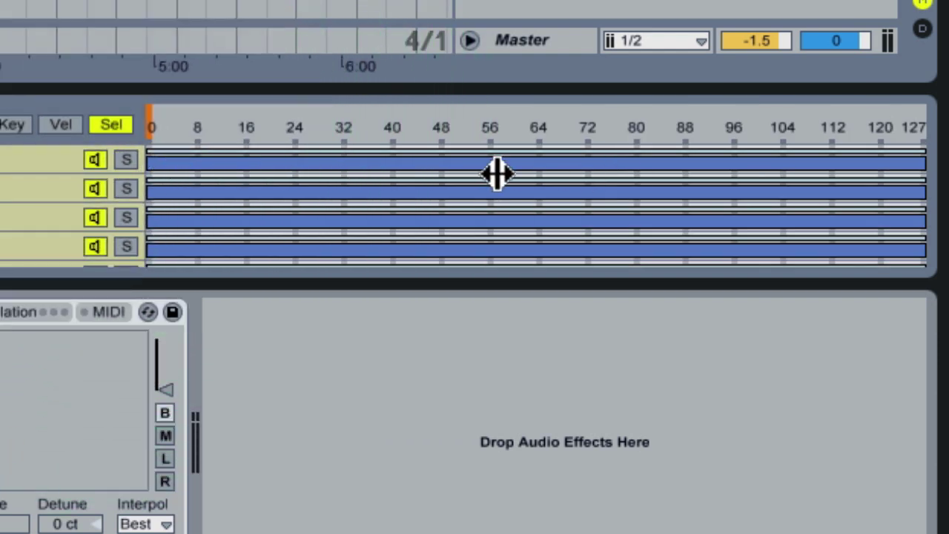
scroll(374, 178, "down", 2)
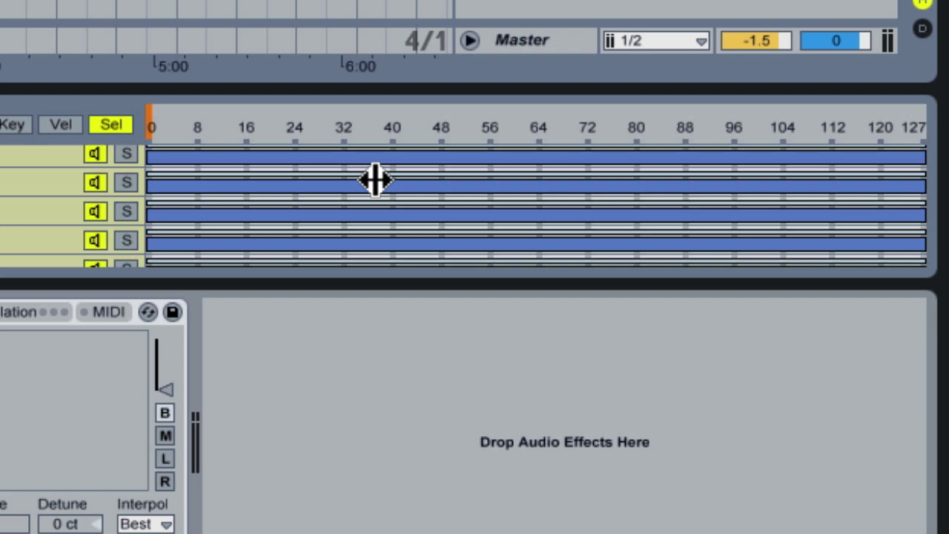
scroll(374, 180, "up", 2)
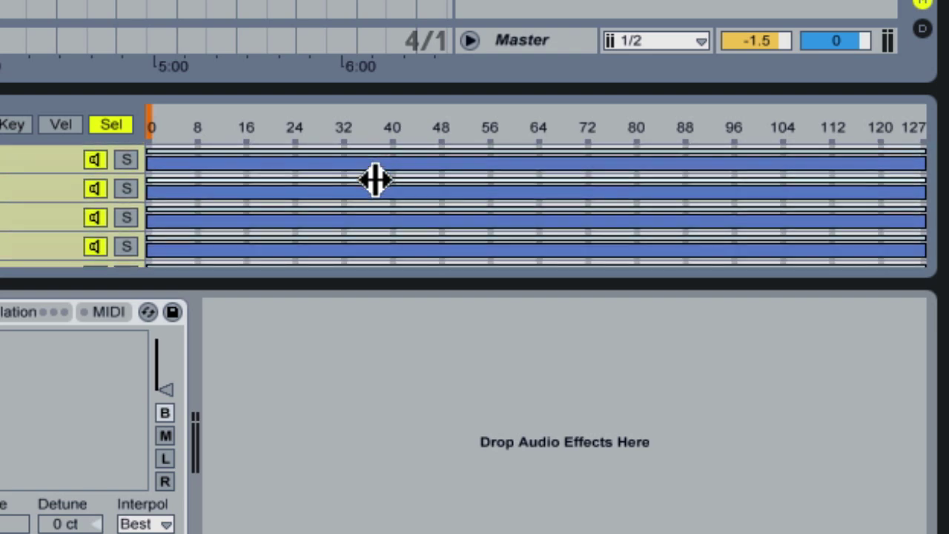
left_click(289, 202, "ctrl")
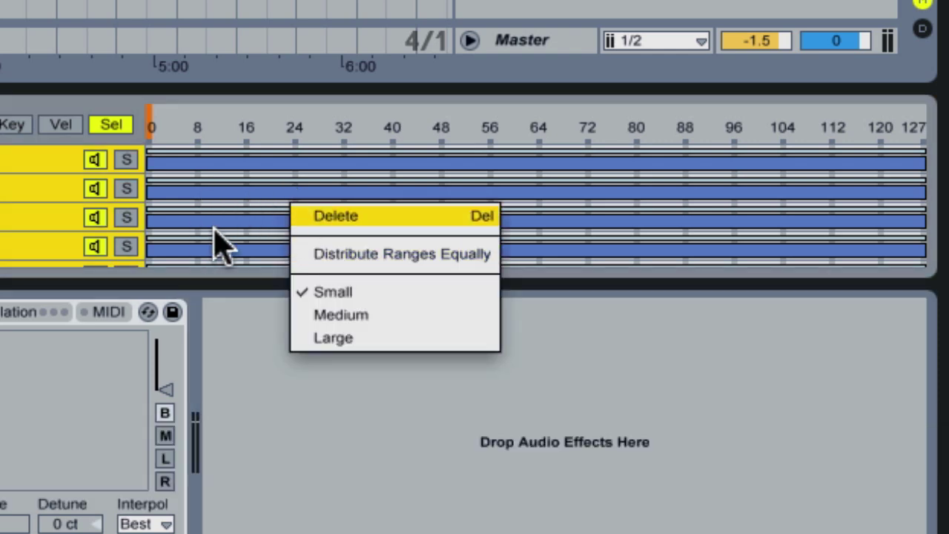
left_click(335, 256)
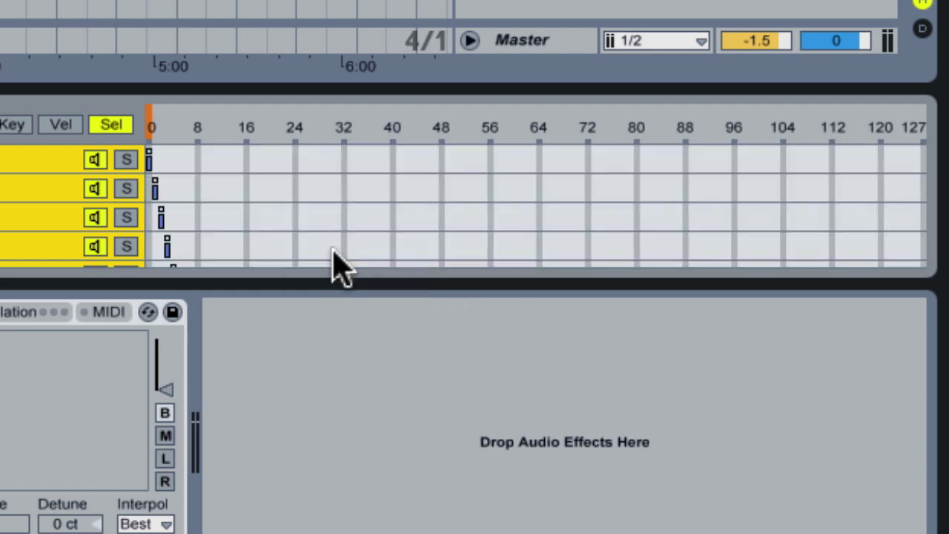
scroll(197, 186, "down", 2)
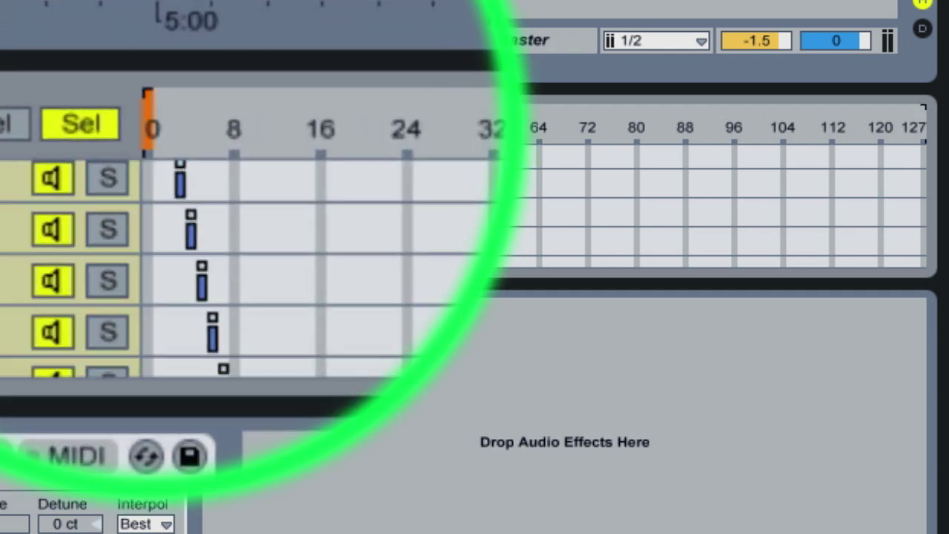
mouse_move(151, 127)
left_mouse_down()
mouse_move(385, 140)
mouse_move(151, 141)
left_mouse_up()
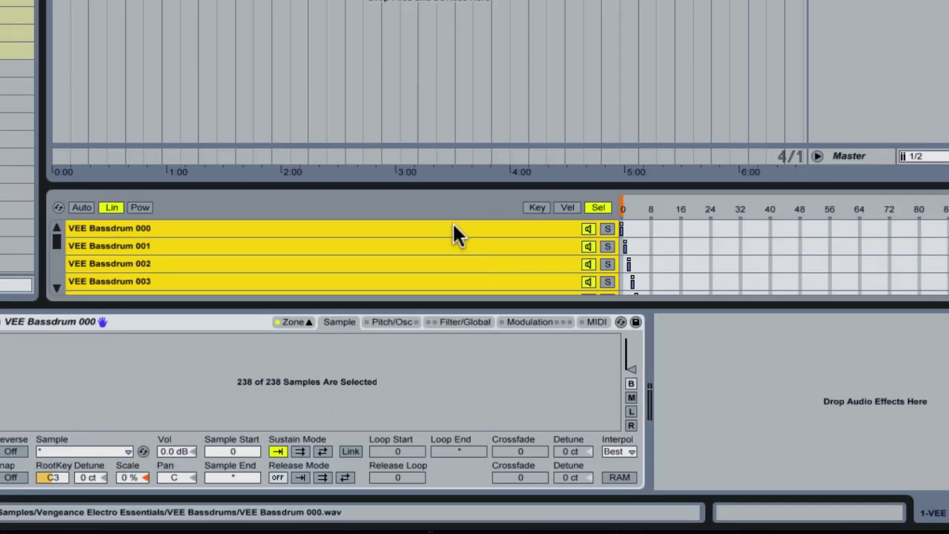
Select all 238 chains from VEE Bassdrum 000 to the last, then sweep the chain selector from about 12
left_click(455, 231)
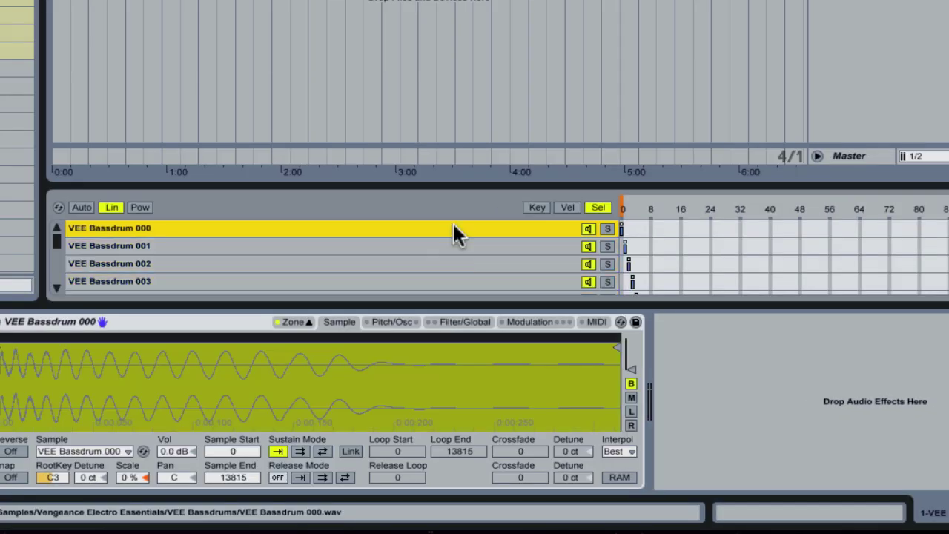
scroll(452, 230, "down", 20)
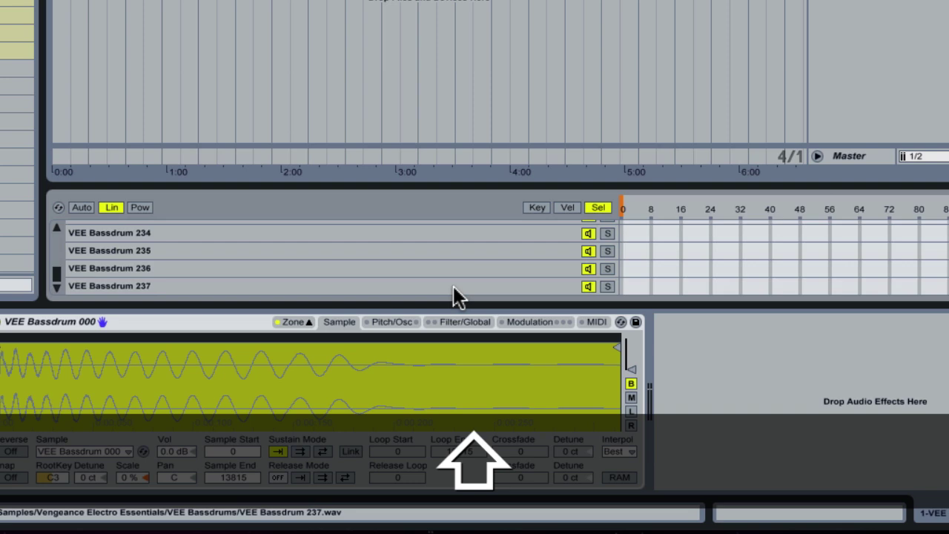
left_click(453, 287, "shift")
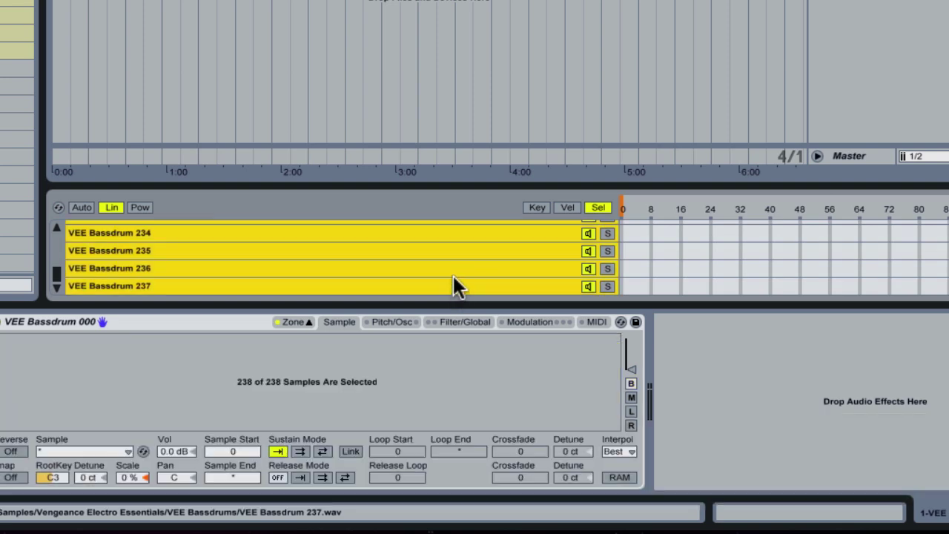
scroll(454, 280, "up", 20)
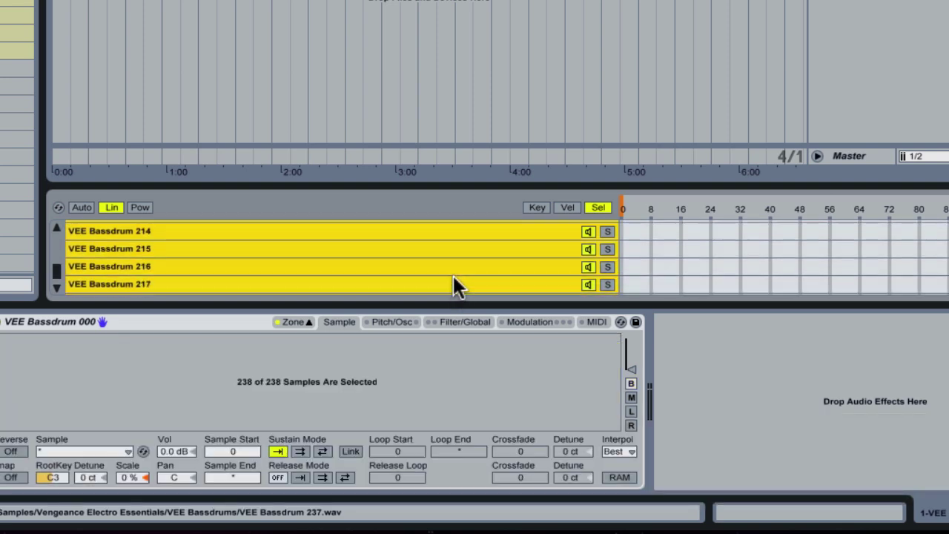
scroll(453, 287, "down", 20)
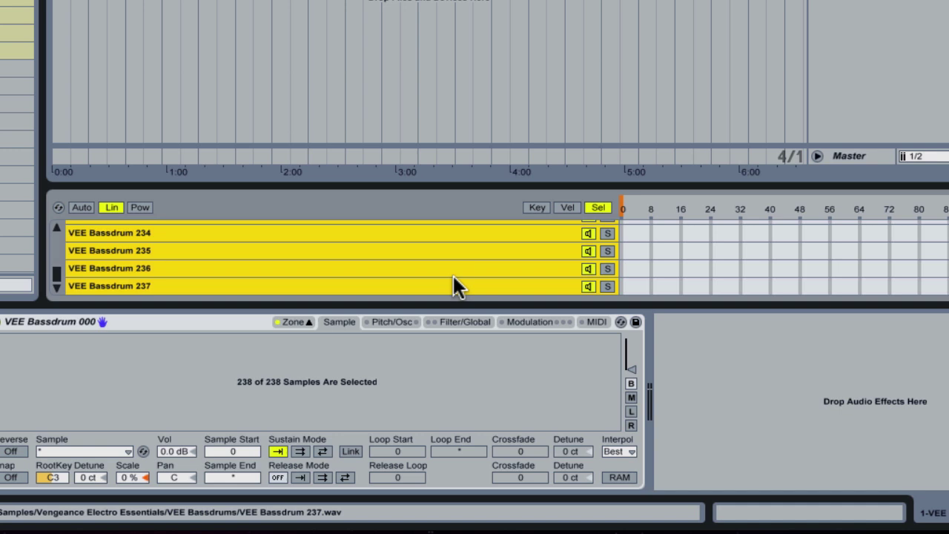
scroll(491, 265, "up", 20)
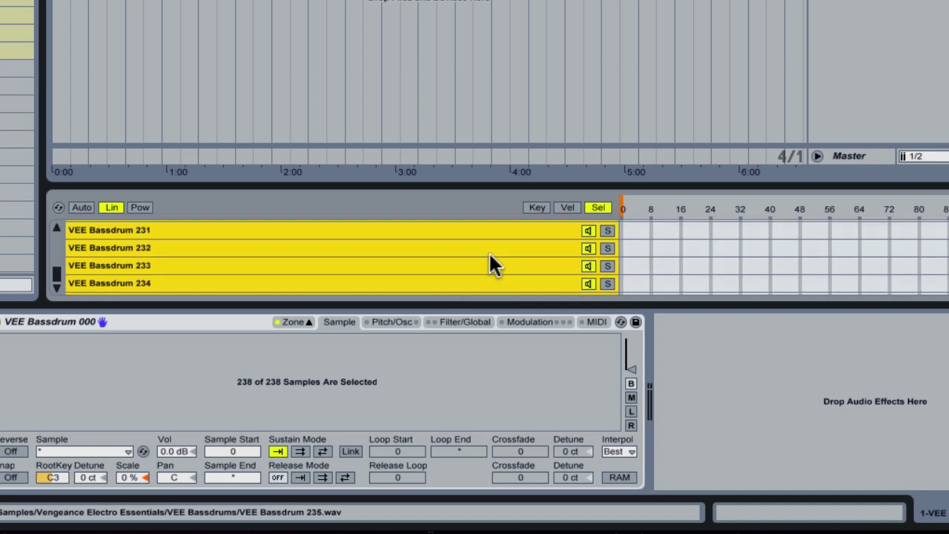
left_click(662, 211)
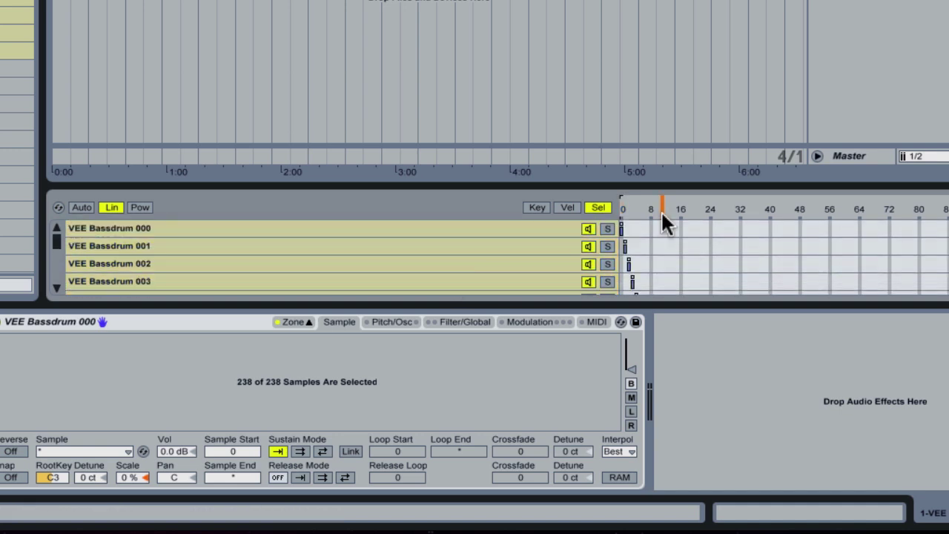
mouse_move(661, 213)
left_mouse_down()
mouse_move(621, 214)
mouse_move(751, 213)
mouse_move(643, 213)
left_mouse_up()
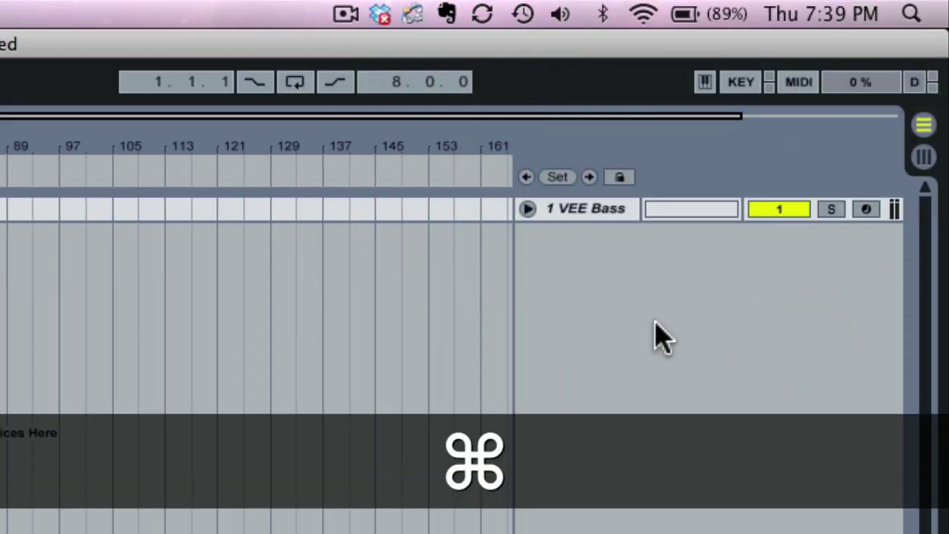
Map the chain selector to a hardware controller knob using MIDI map mode
key("super+m")
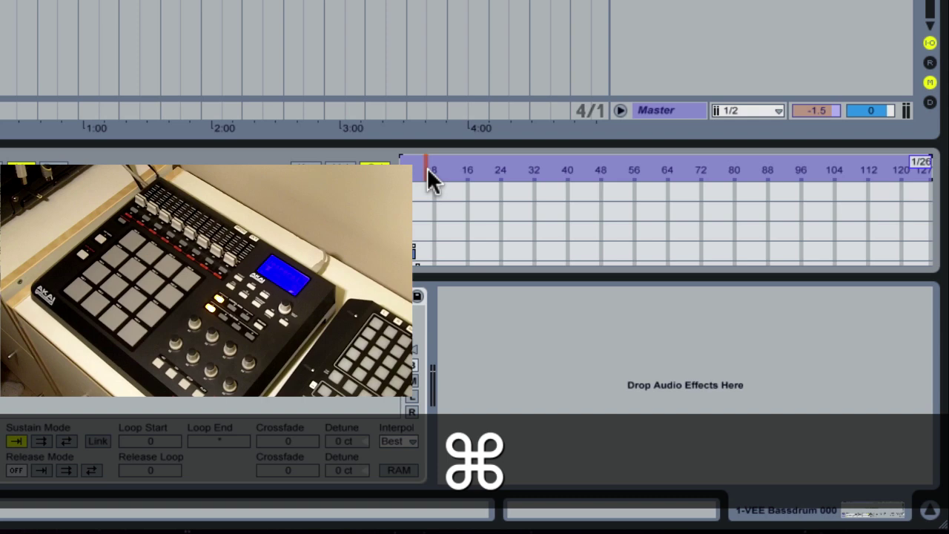
key("super+m")
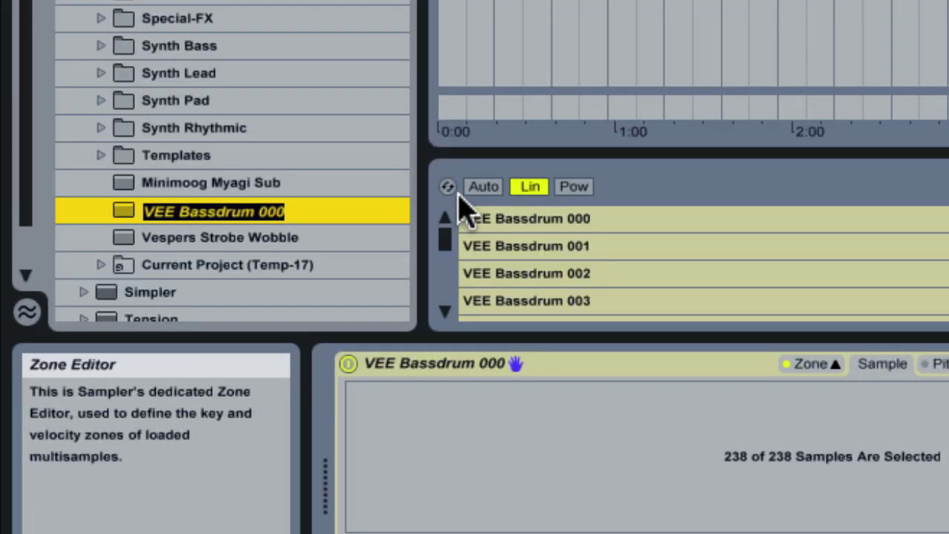
Name the saved Sampler preset 'VEE Kickdrum Samples'
type("VEE ")
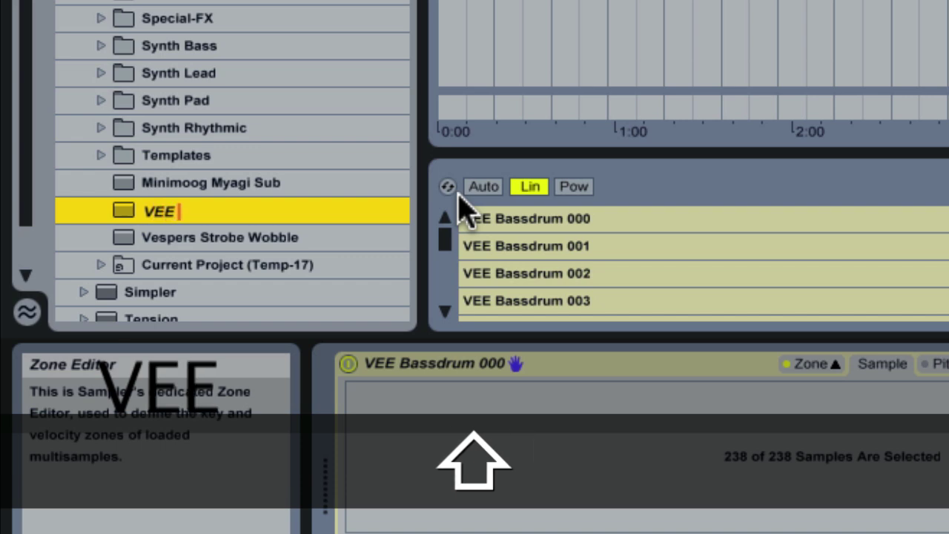
type("Kickdrum ")
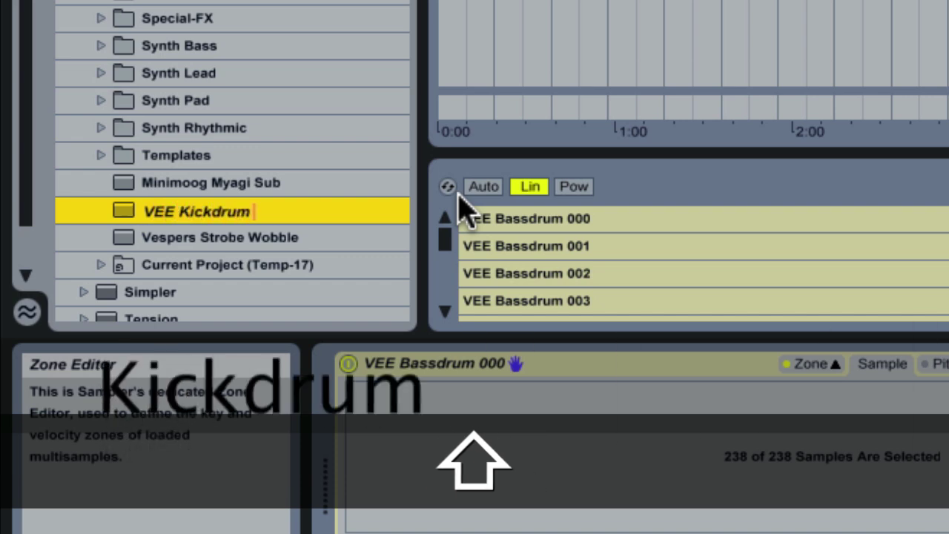
type("Samples")
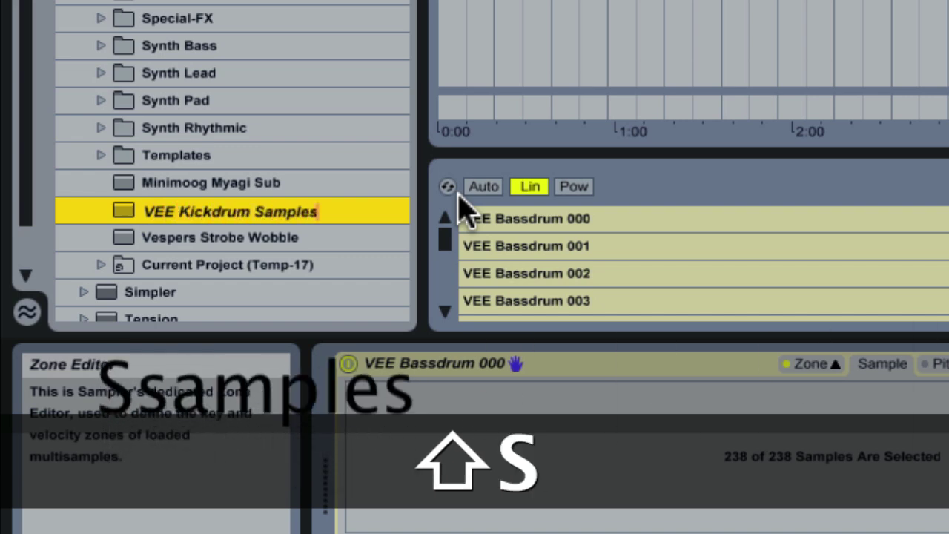